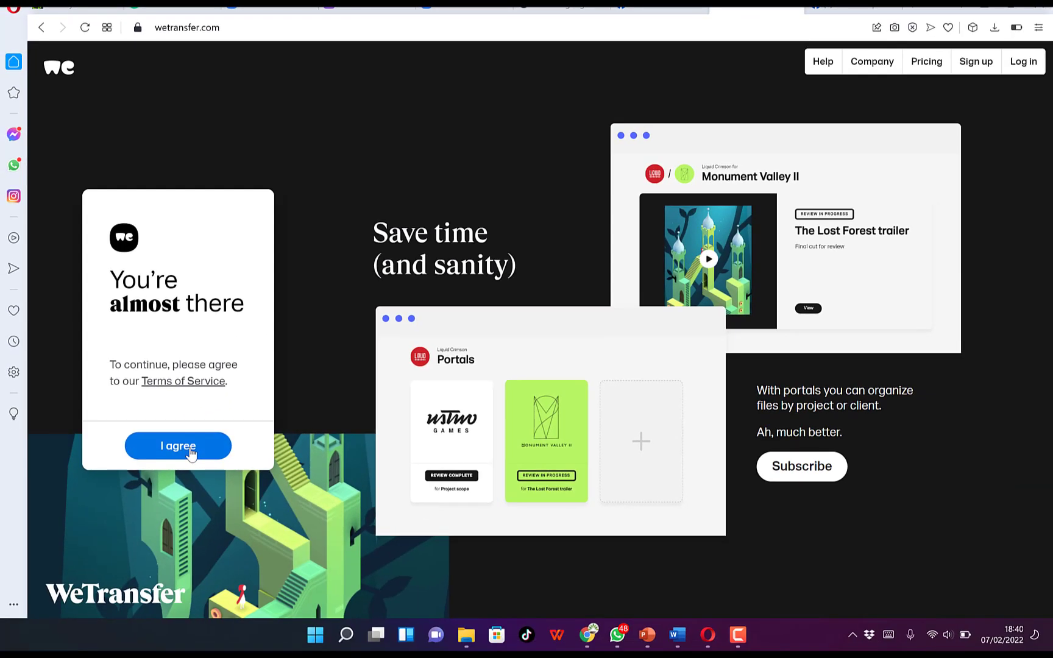
Step: Accept the terms and attach AM.pptx from the Videos folder to the transfer
{"action": "left_click", "coordinate": [191, 453]}
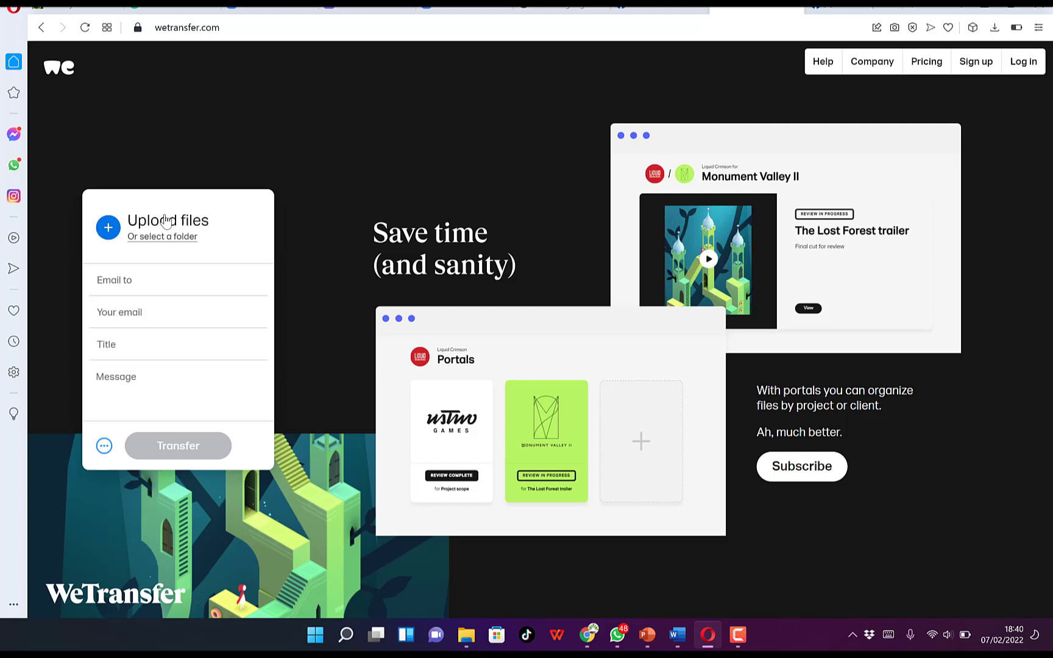
{"action": "left_click", "coordinate": [165, 221]}
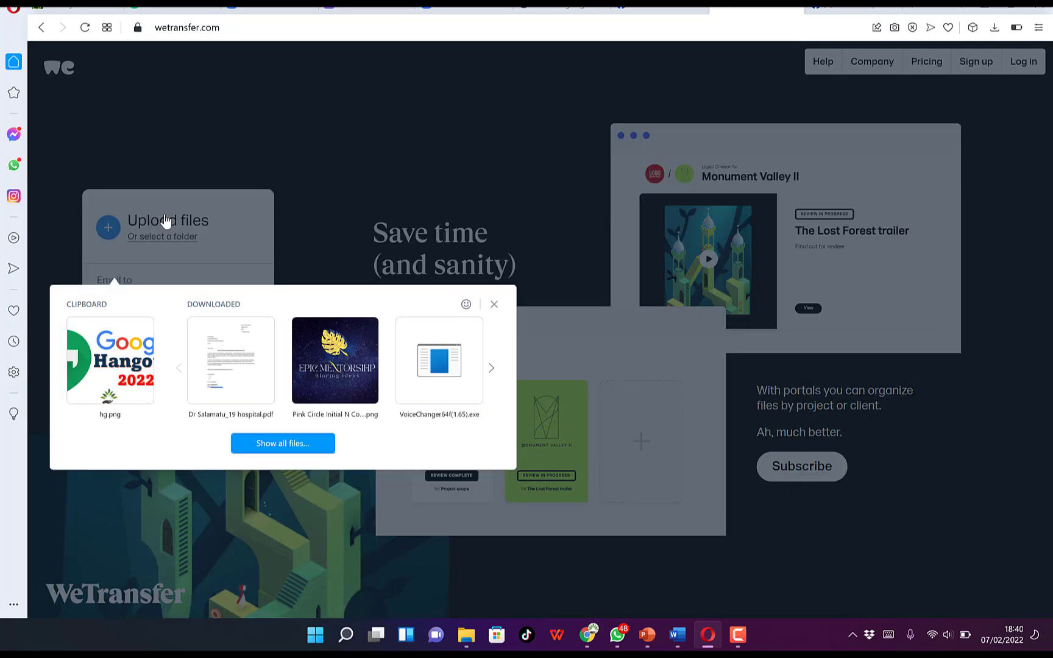
{"action": "left_click", "coordinate": [296, 452]}
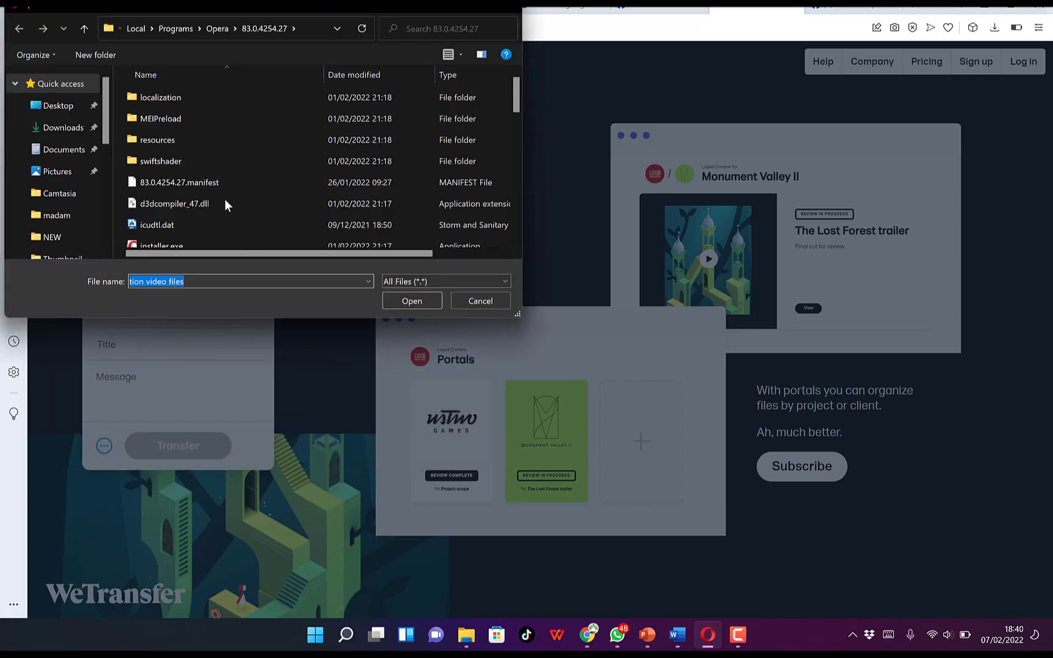
{"action": "scroll", "coordinate": [130, 182], "scroll_direction": "down", "scroll_amount": 3}
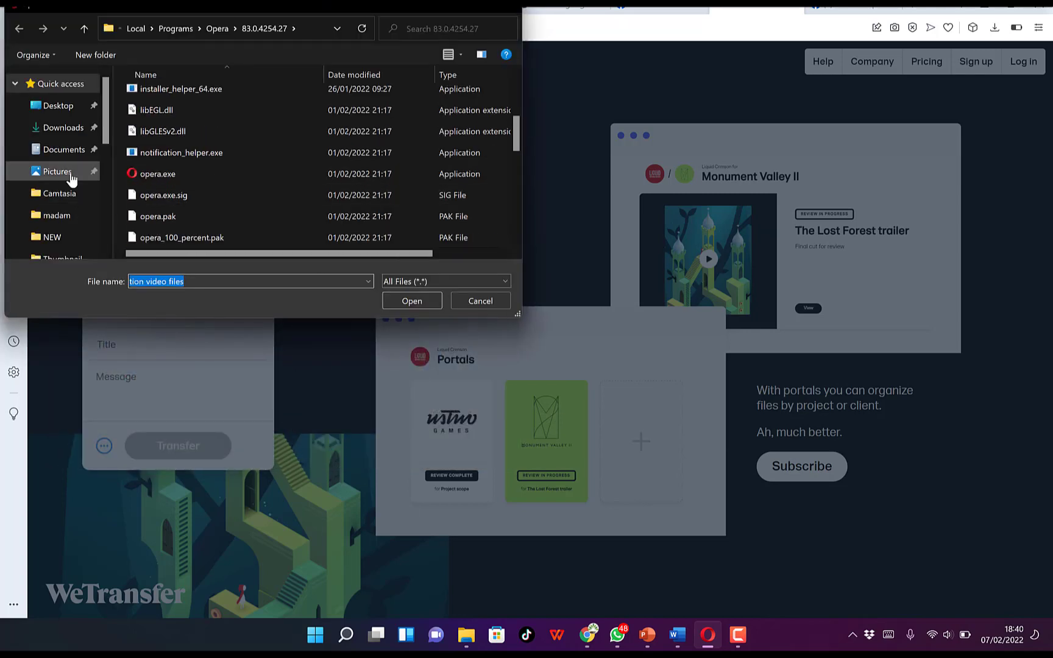
{"action": "left_click", "coordinate": [62, 152]}
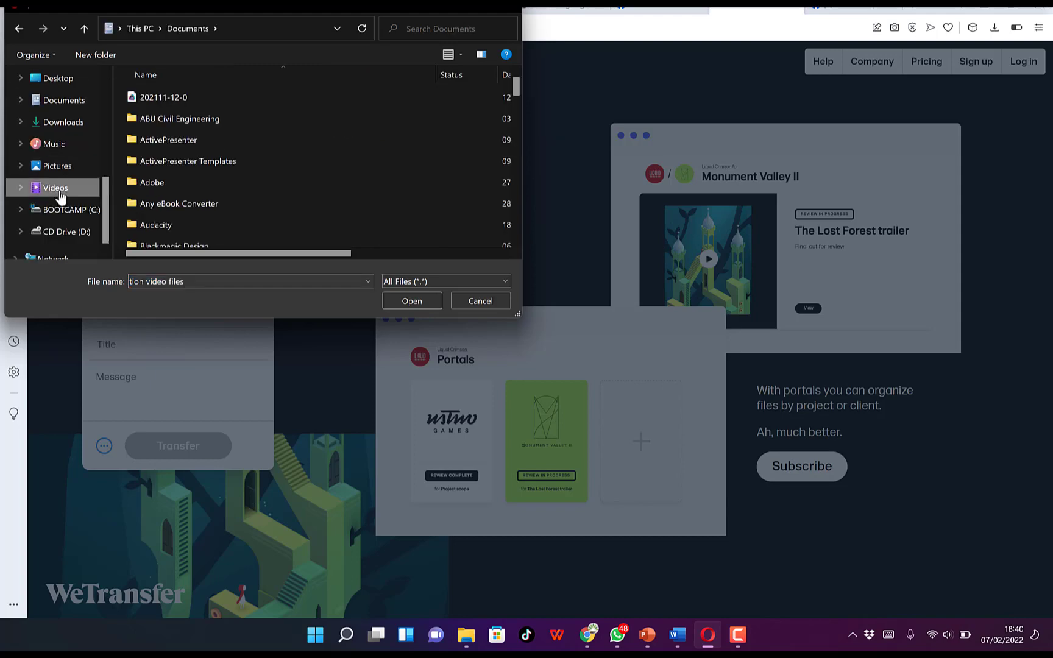
{"action": "left_click", "coordinate": [56, 188]}
{"action": "scroll", "coordinate": [236, 197], "scroll_direction": "down", "scroll_amount": 10}
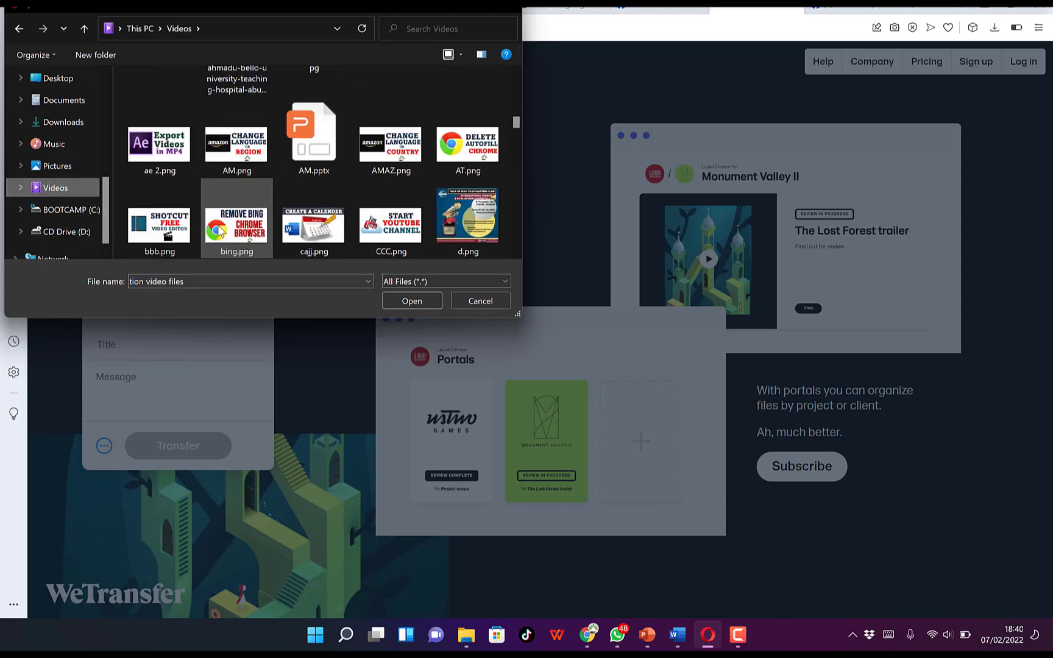
{"action": "left_click", "coordinate": [311, 147]}
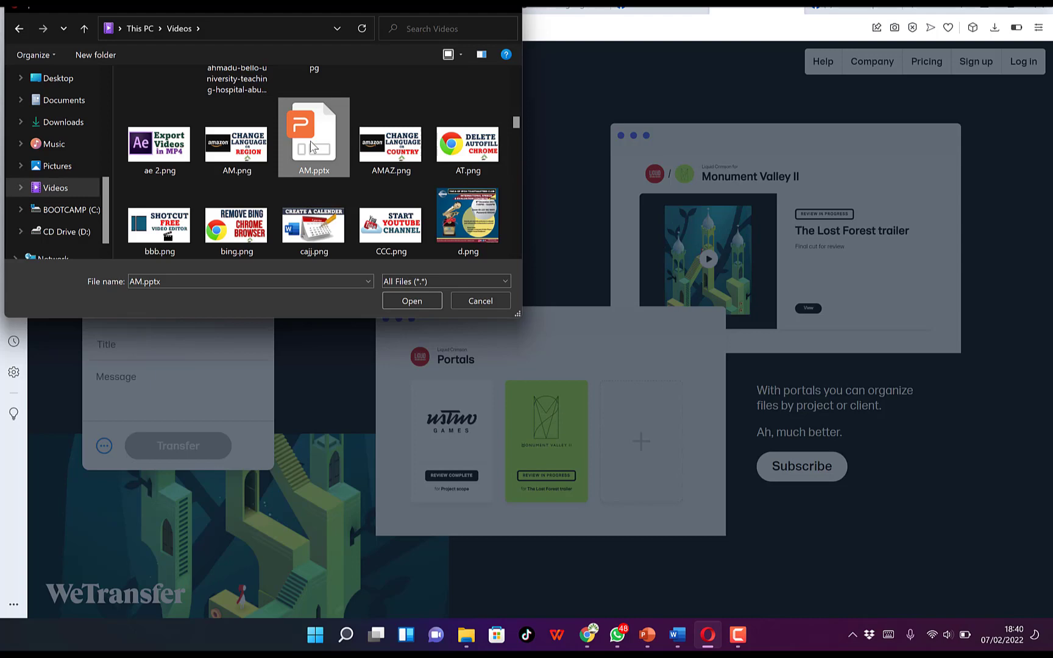
{"action": "left_click", "coordinate": [418, 300]}
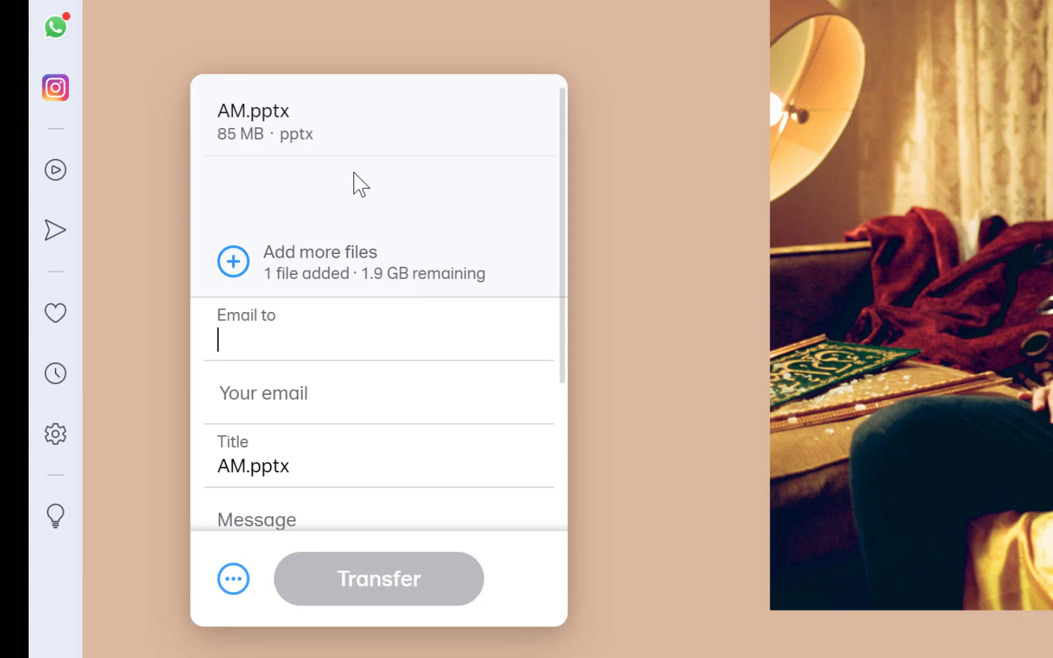
Step: Add aaa.png and aaaaa.png from Videos alongside AM.pptx, making three files
{"action": "left_click", "coordinate": [233, 261]}
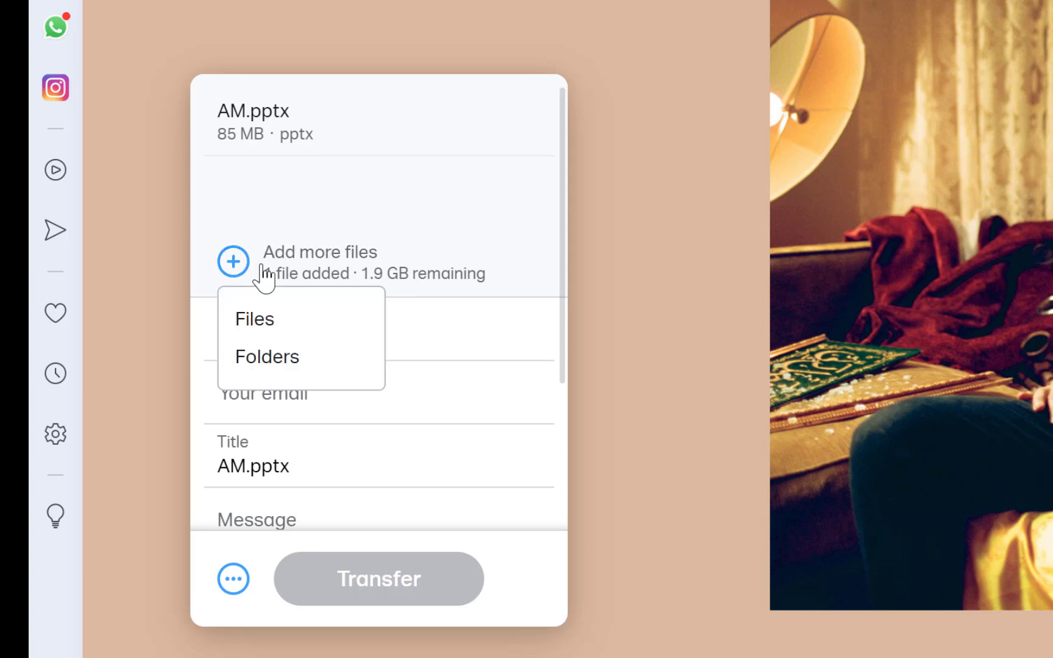
{"action": "left_click", "coordinate": [258, 316]}
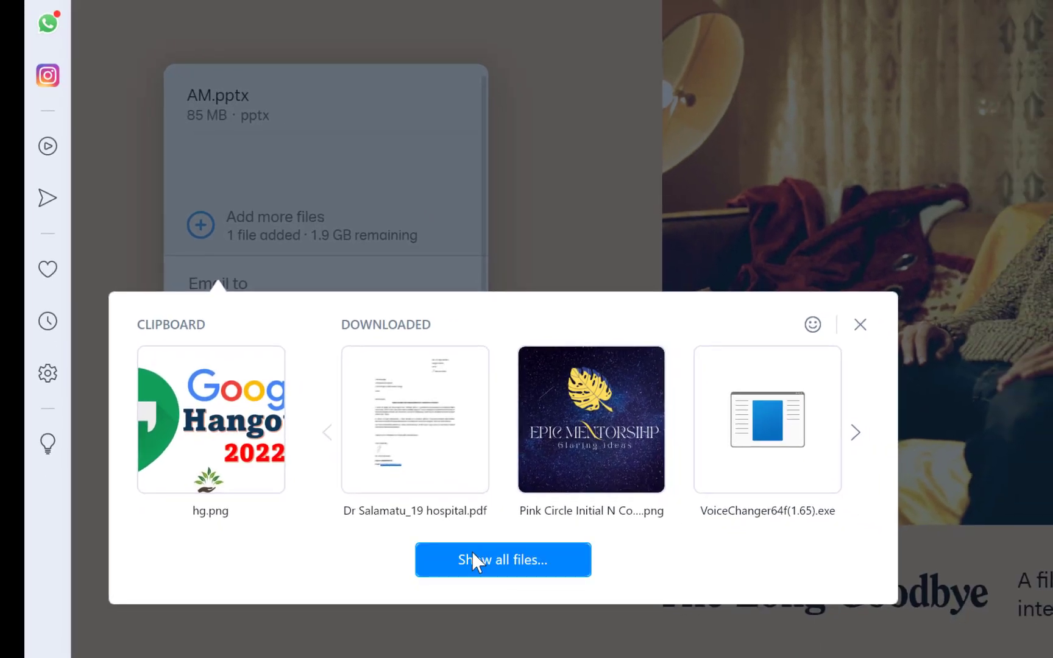
{"action": "left_click", "coordinate": [542, 645]}
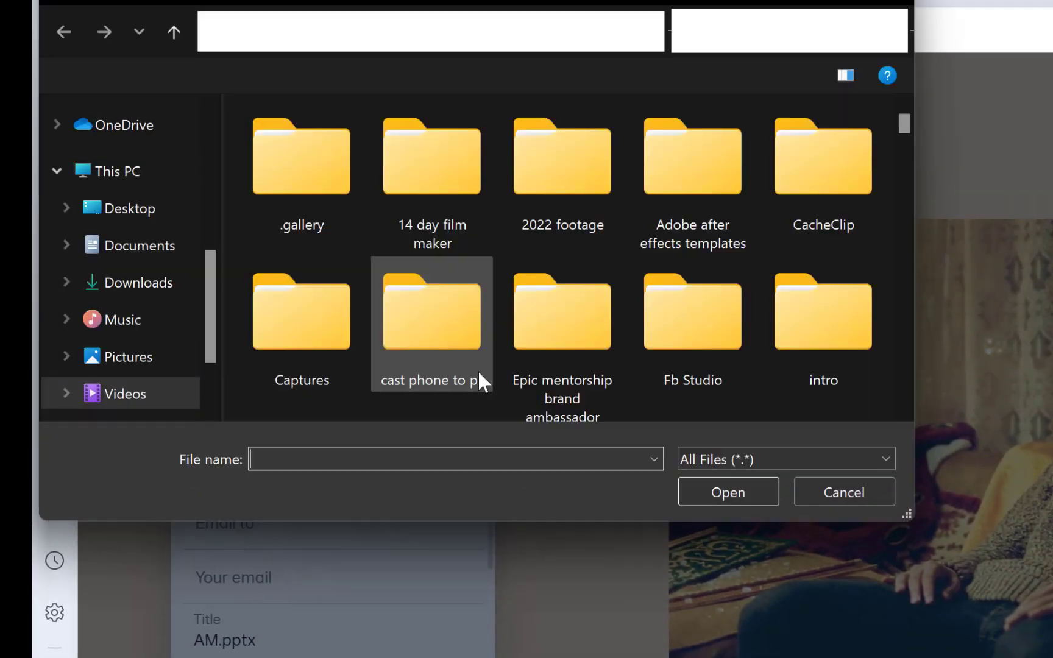
{"action": "scroll", "coordinate": [298, 357], "scroll_direction": "down", "scroll_amount": 10}
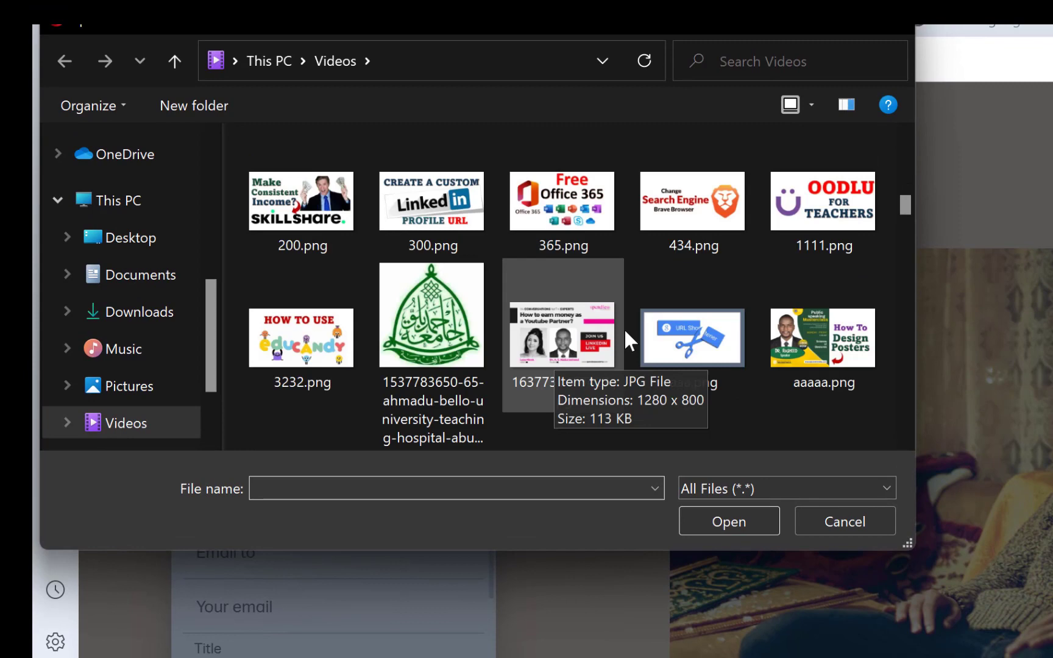
{"action": "left_click", "coordinate": [657, 354]}
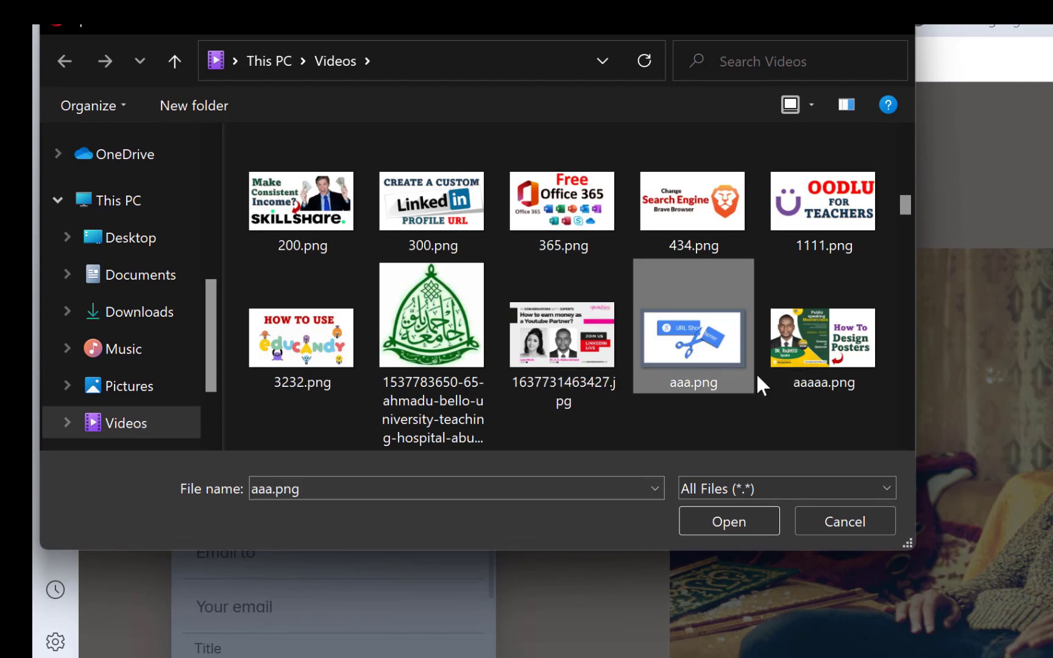
{"action": "left_click", "coordinate": [823, 373], "text": "ctrl"}
{"action": "left_click", "coordinate": [729, 522]}
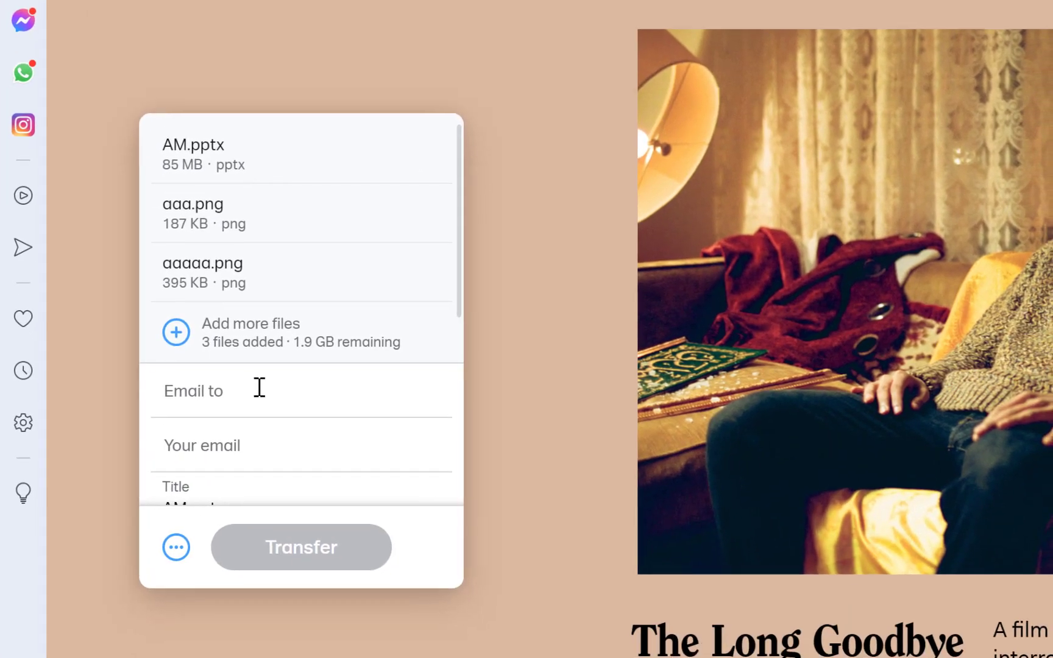
Step: Enter the recipient's e-mail, title it 'PPT for Thumbnails', and add message 'Find attached for your reference.'
{"action": "left_click", "coordinate": [278, 510]}
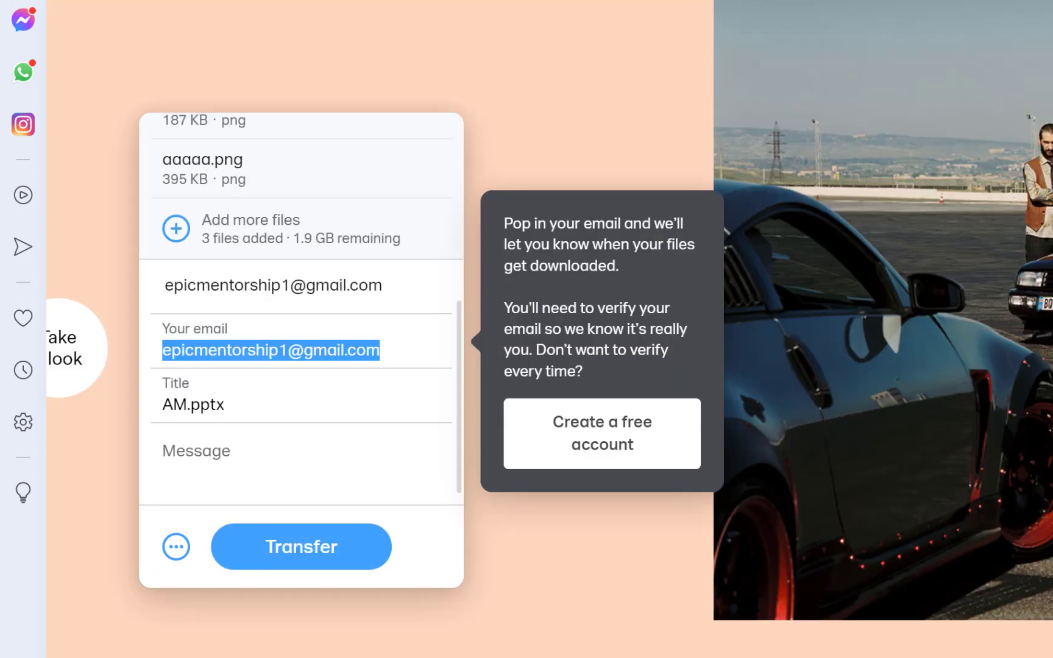
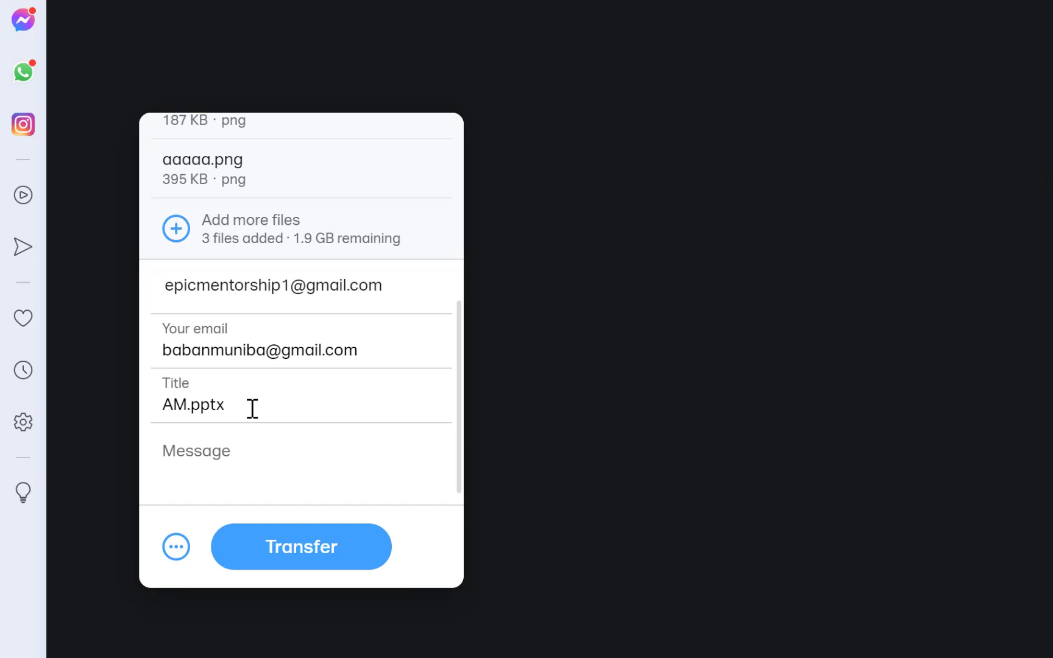
{"action": "left_click", "coordinate": [252, 408]}
{"action": "left_click_drag", "start_coordinate": [253, 409], "coordinate": [148, 419]}
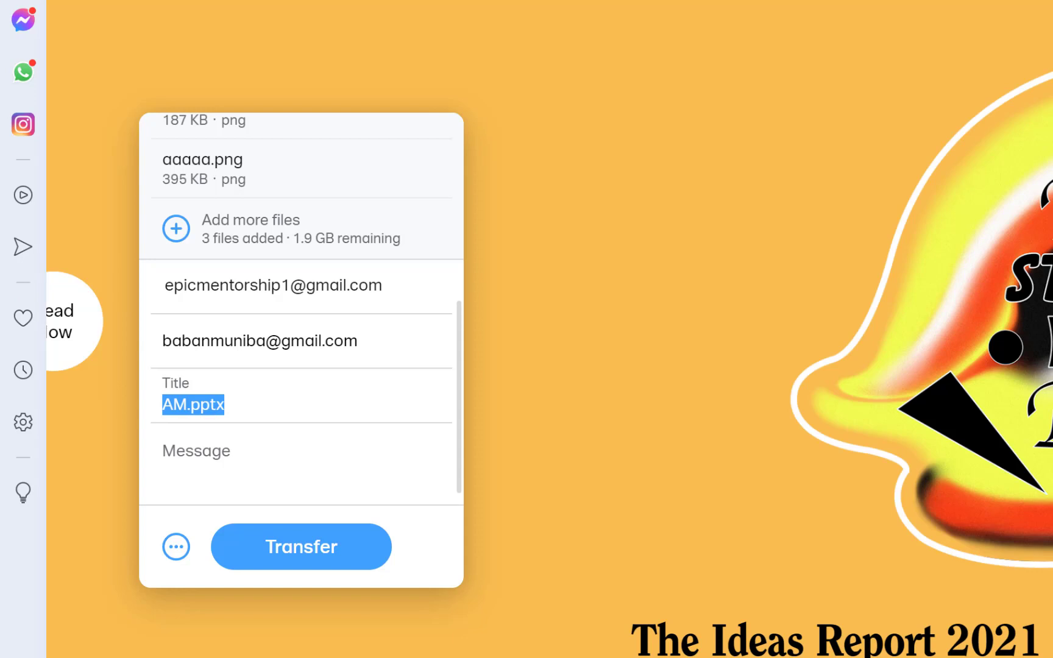
{"action": "type", "text": "PPT for Thumbnails"}
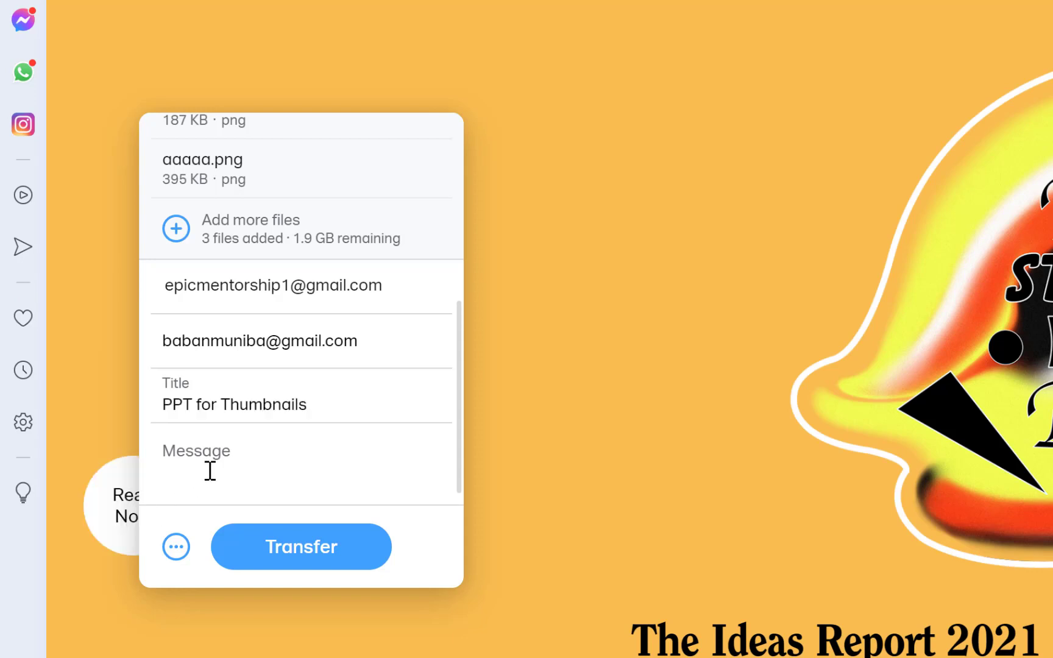
{"action": "left_click", "coordinate": [209, 470]}
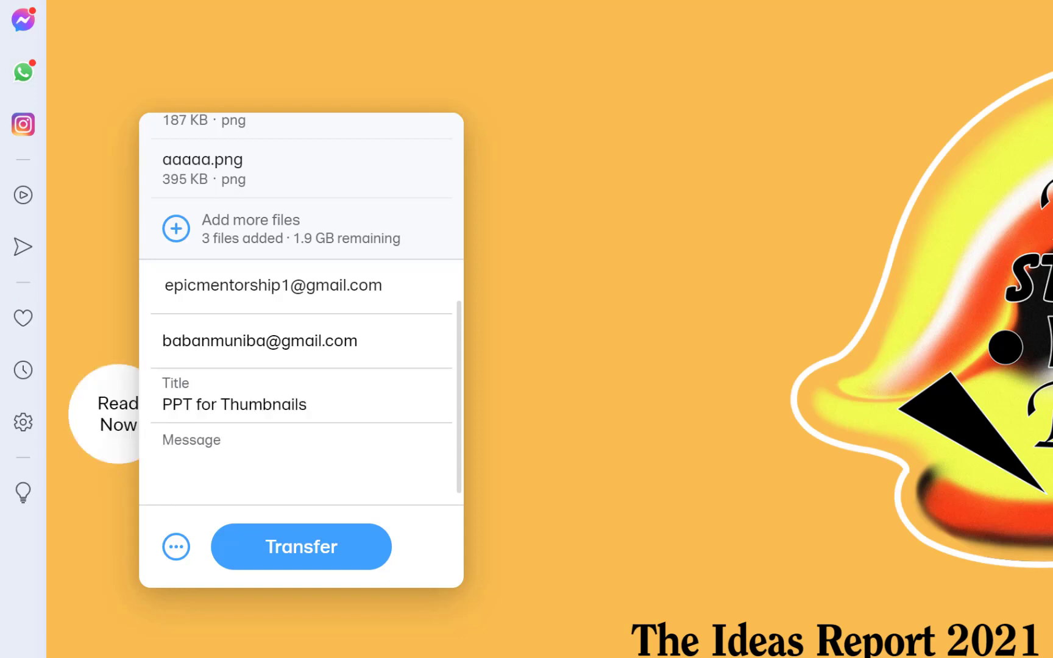
{"action": "type", "text": "Find attached for your reference."}
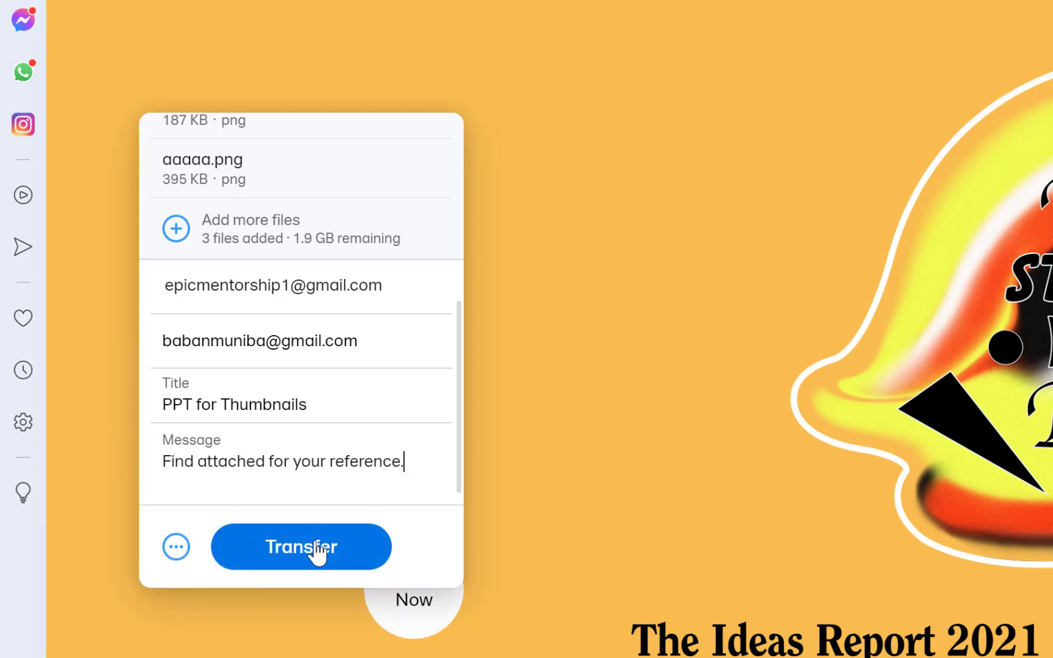
Step: Send the transfer and confirm the sender's address with the e-mailed verification code
{"action": "left_click", "coordinate": [176, 548]}
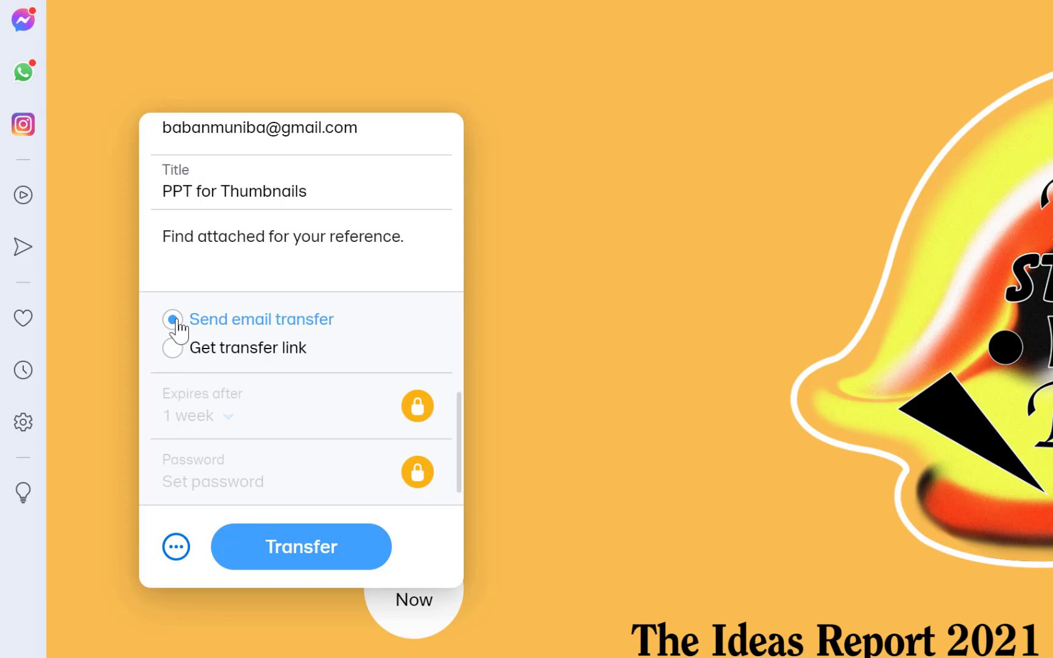
{"action": "left_click", "coordinate": [276, 549]}
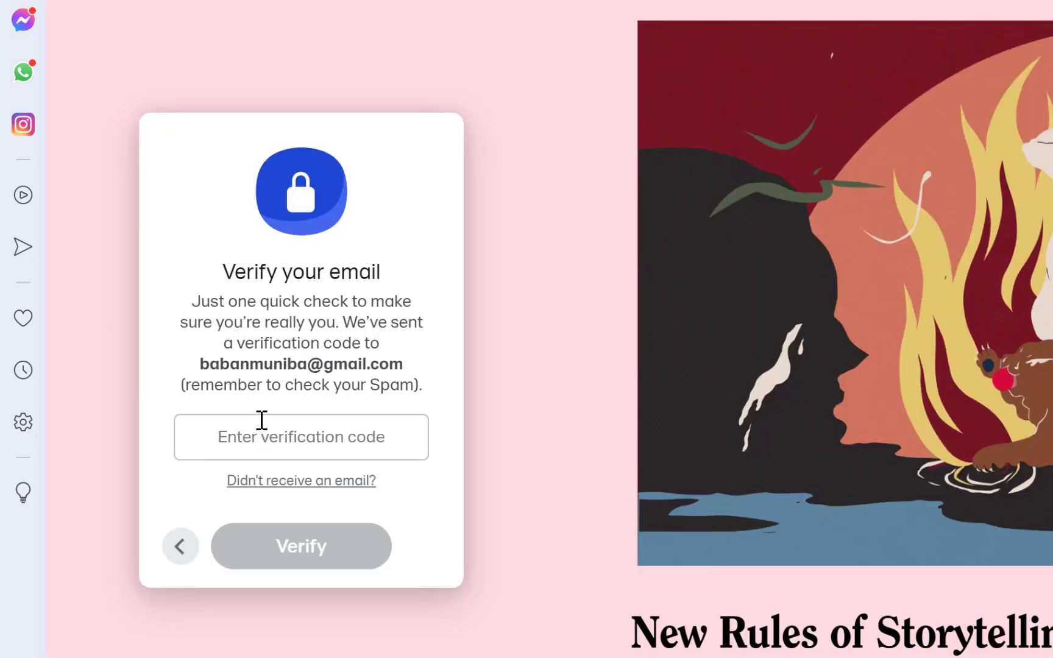
{"action": "left_click", "coordinate": [315, 434]}
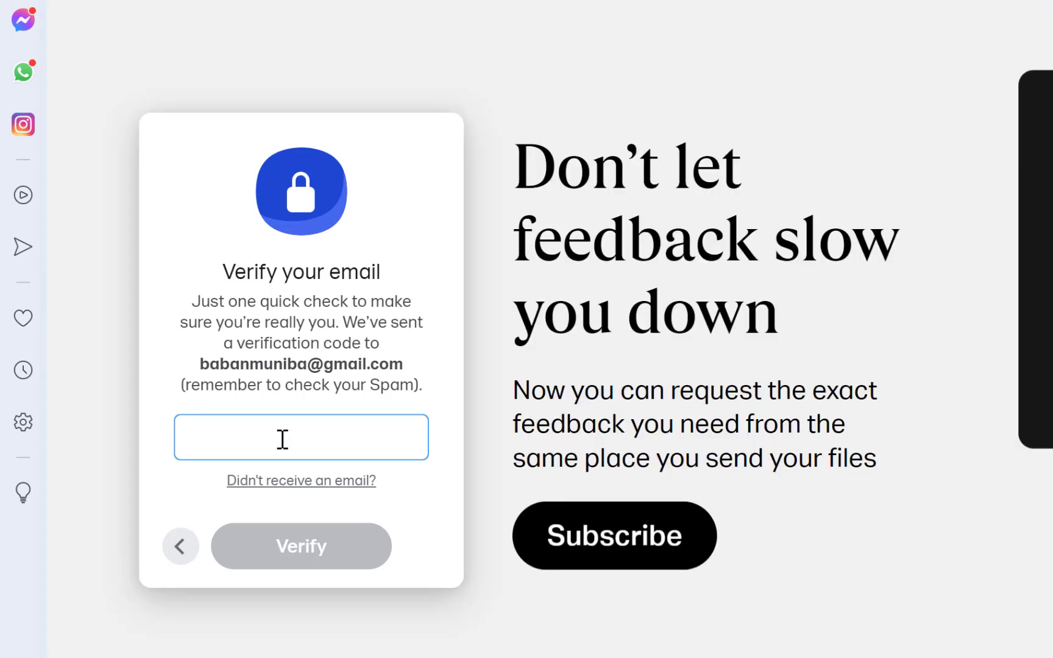
{"action": "left_click", "coordinate": [287, 544]}
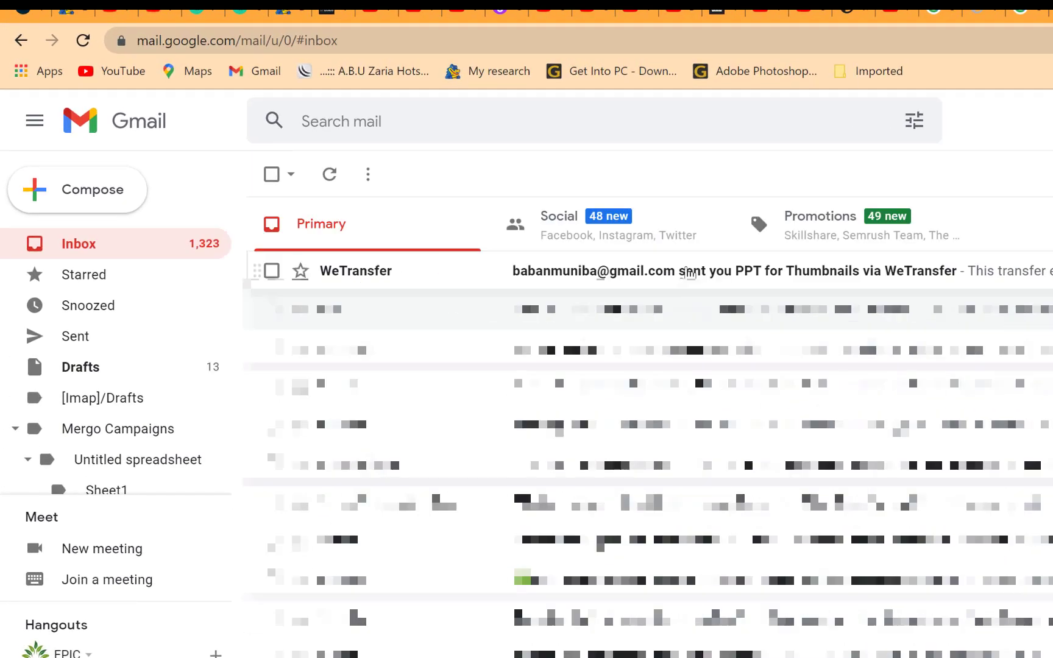
Step: Open the 'PPT for Thumbnails' e-mail in Gmail and its download link, then return to Opera
{"action": "left_click", "coordinate": [686, 272]}
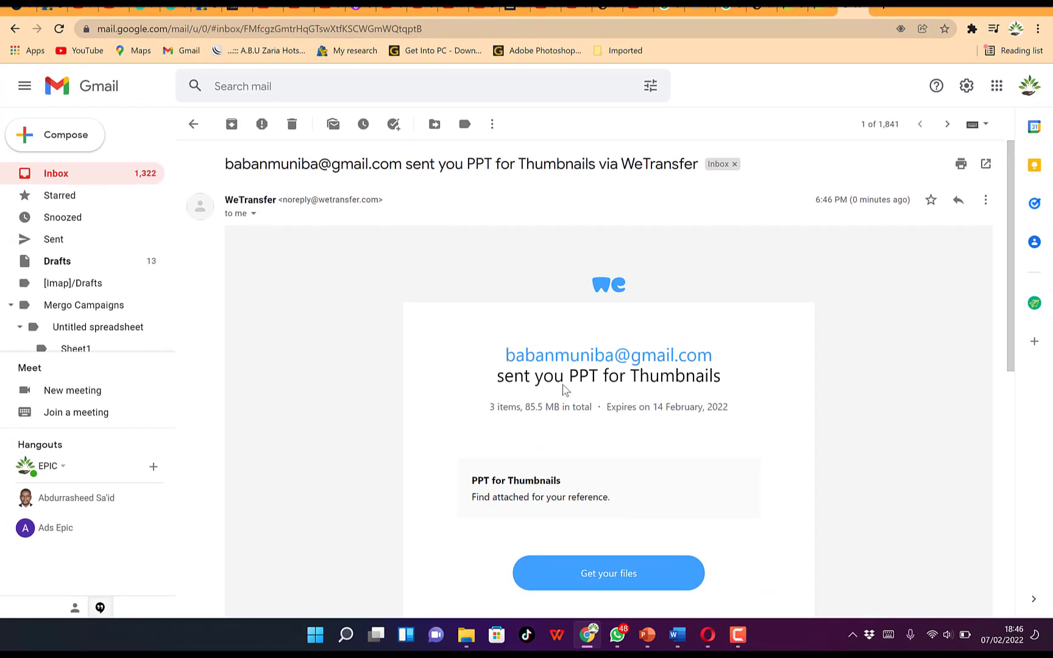
{"action": "left_click_drag", "start_coordinate": [577, 374], "coordinate": [686, 401]}
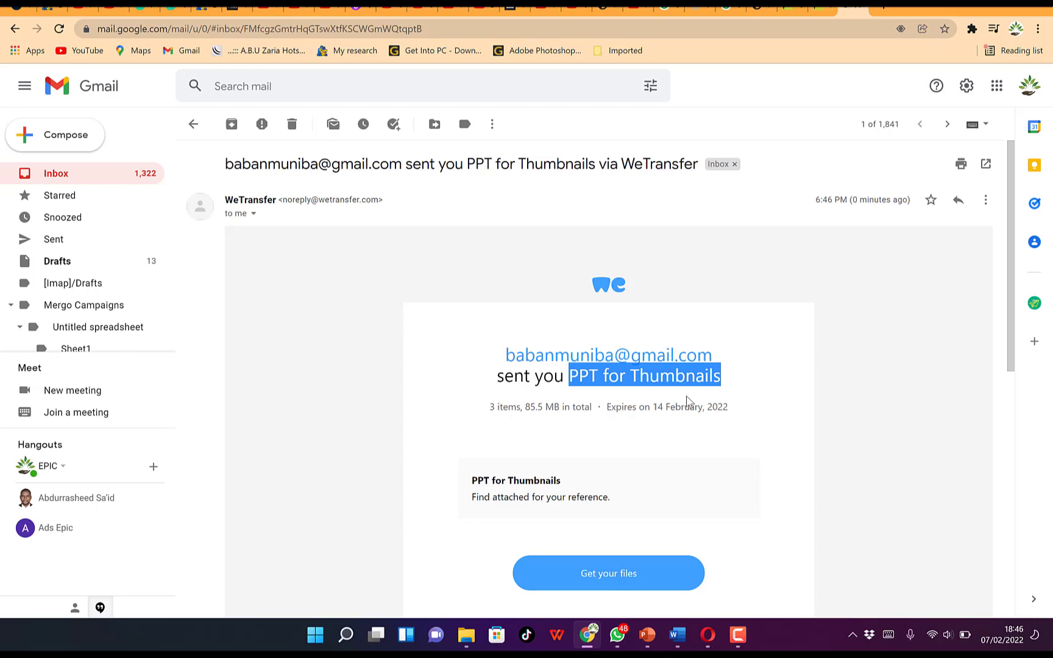
{"action": "scroll", "coordinate": [621, 569], "scroll_direction": "down", "scroll_amount": 4}
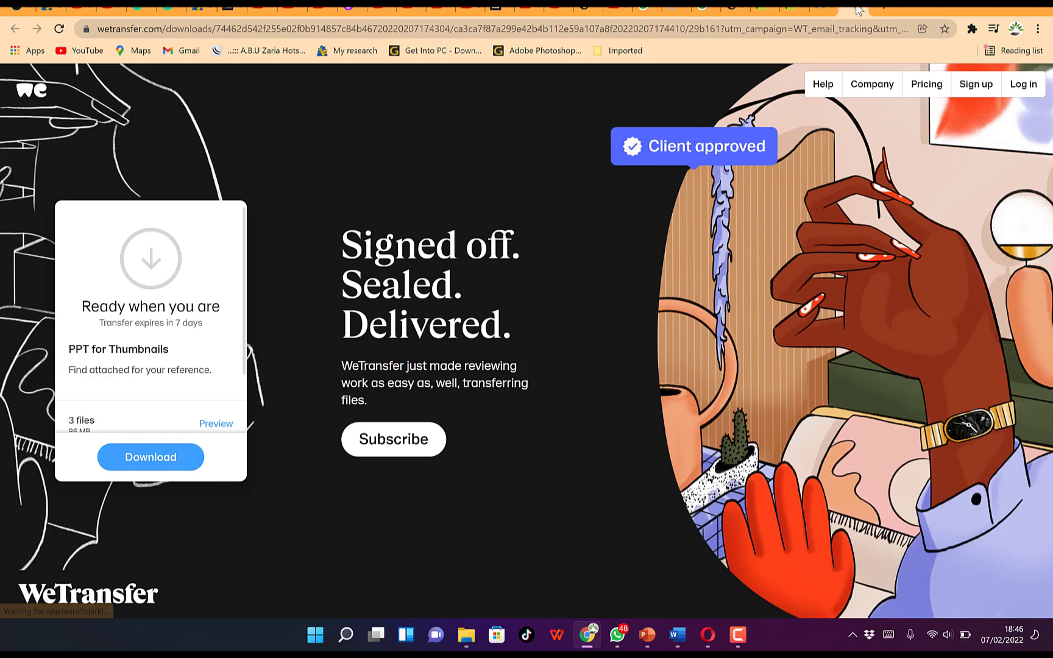
{"action": "left_click", "coordinate": [972, 11]}
{"action": "key", "text": "alt+Tab"}
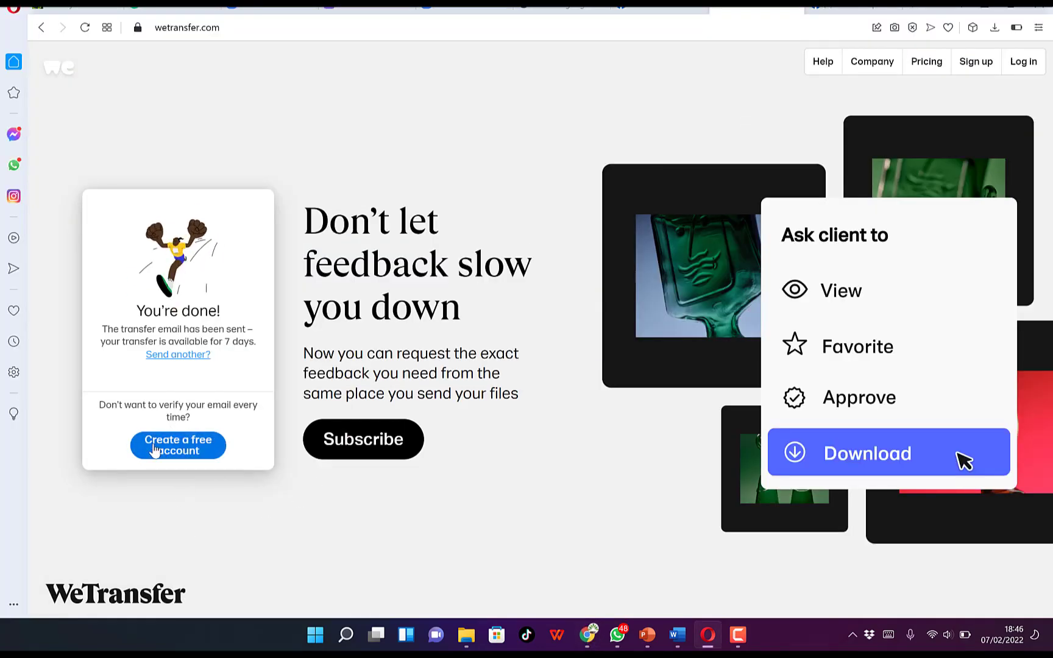
Step: Start a new transfer with hg.png, the recipient's e-mail, title 'image' and message 'dfdfd'
{"action": "left_click", "coordinate": [162, 356]}
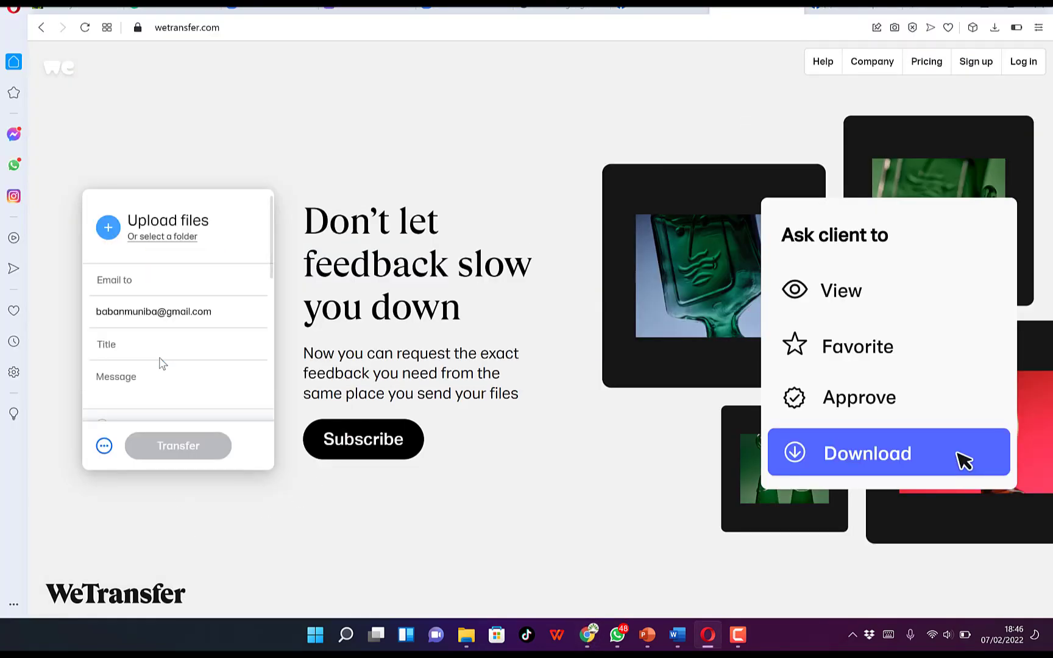
{"action": "left_click", "coordinate": [180, 232]}
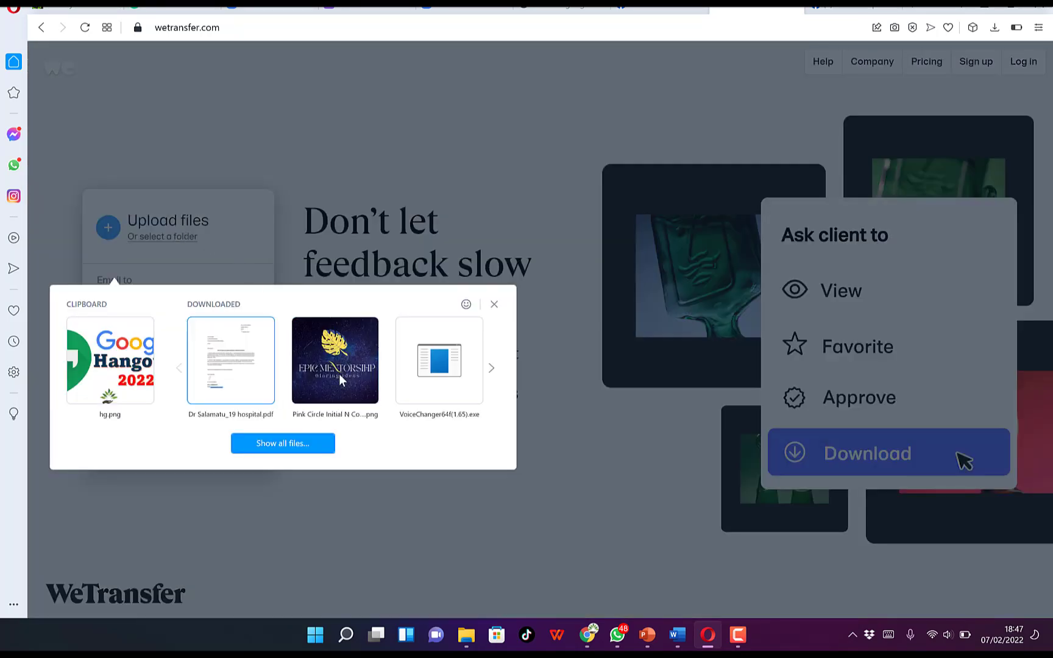
{"action": "left_click", "coordinate": [110, 363]}
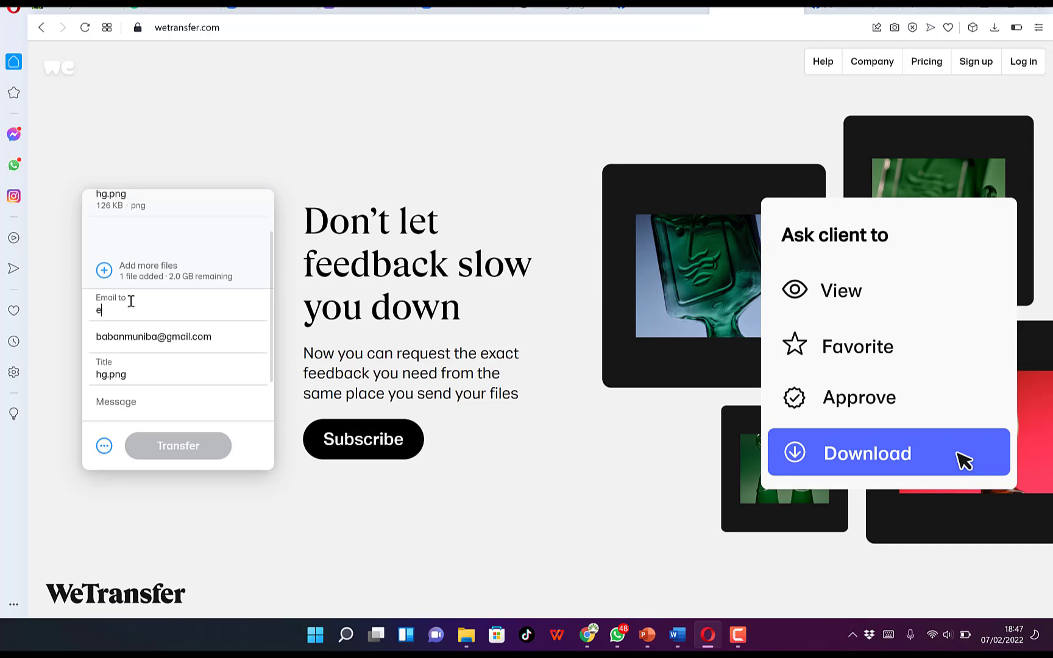
{"action": "key", "text": "ctrl+v"}
{"action": "left_click", "coordinate": [163, 365]}
{"action": "key", "text": "ctrl+a"}
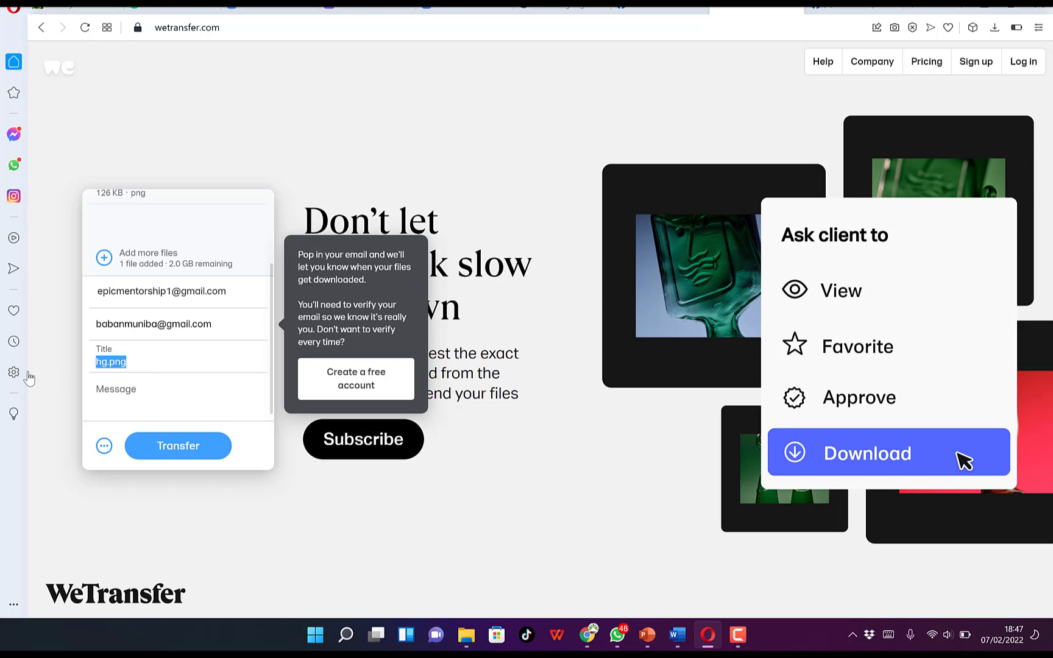
{"action": "type", "text": "image"}
{"action": "left_click", "coordinate": [157, 388]}
{"action": "type", "text": "dfdfd"}
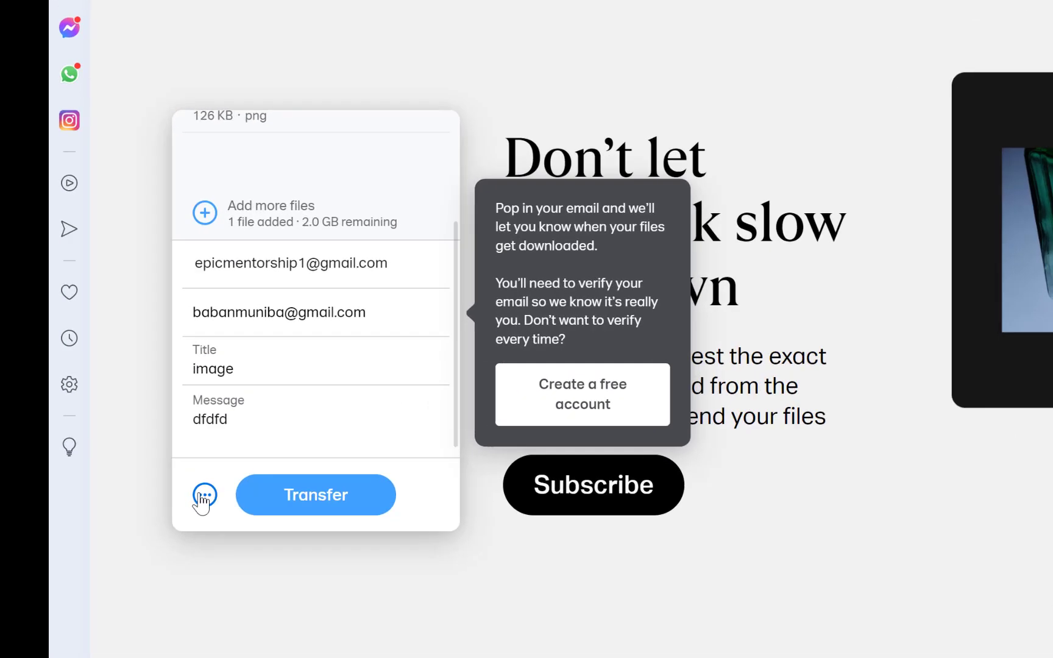
Step: Switch to Get transfer link, create the link and copy it to the clipboard
{"action": "left_click", "coordinate": [119, 456]}
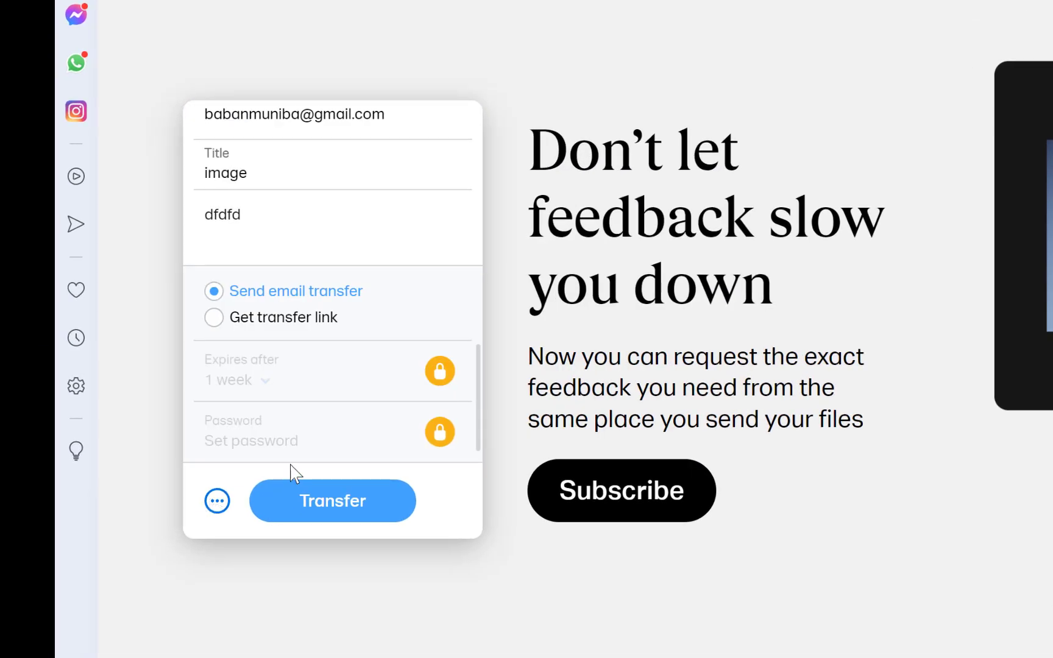
{"action": "left_click", "coordinate": [237, 318]}
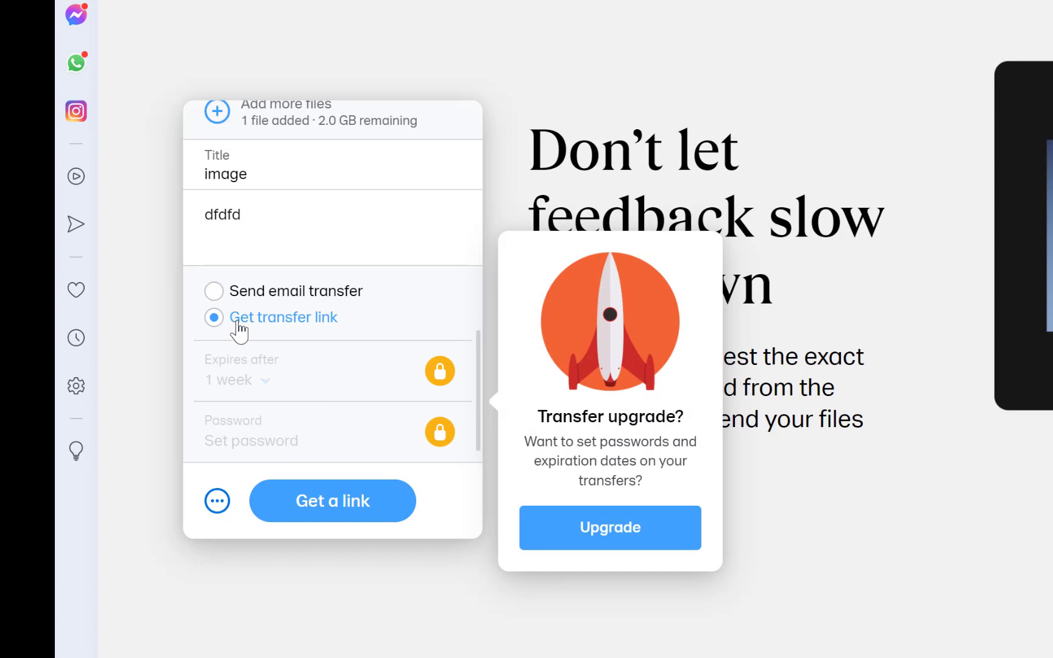
{"action": "left_click", "coordinate": [292, 519]}
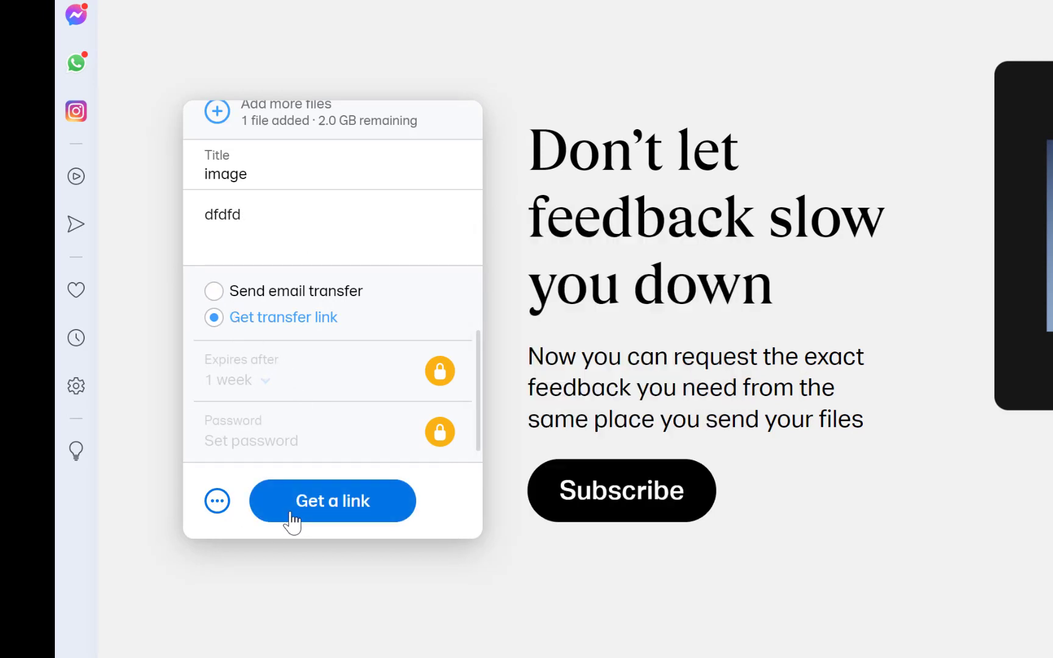
{"action": "left_click", "coordinate": [292, 519]}
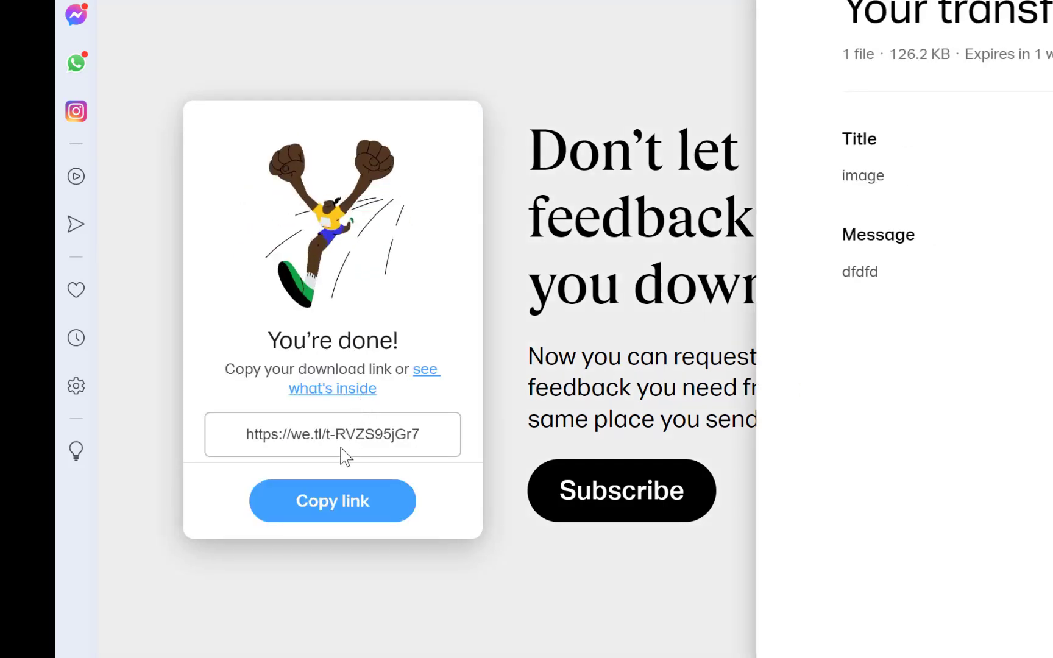
{"action": "left_click", "coordinate": [343, 431]}
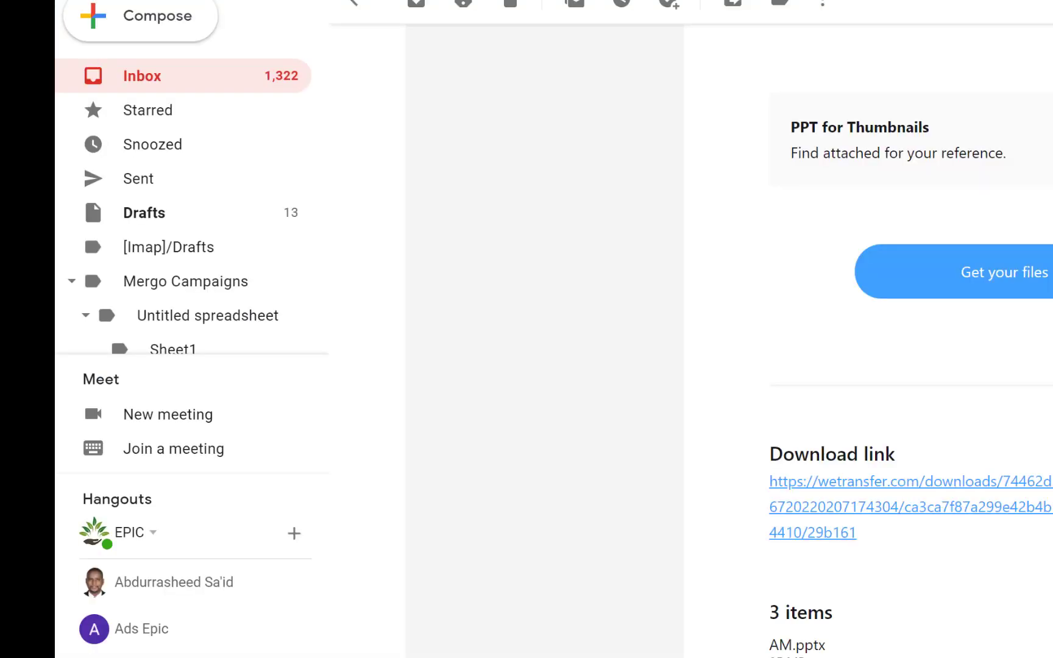
Step: Paste the copied transfer link into a new Chrome tab to load hg.png's download page
{"action": "key", "text": "ctrl+t"}
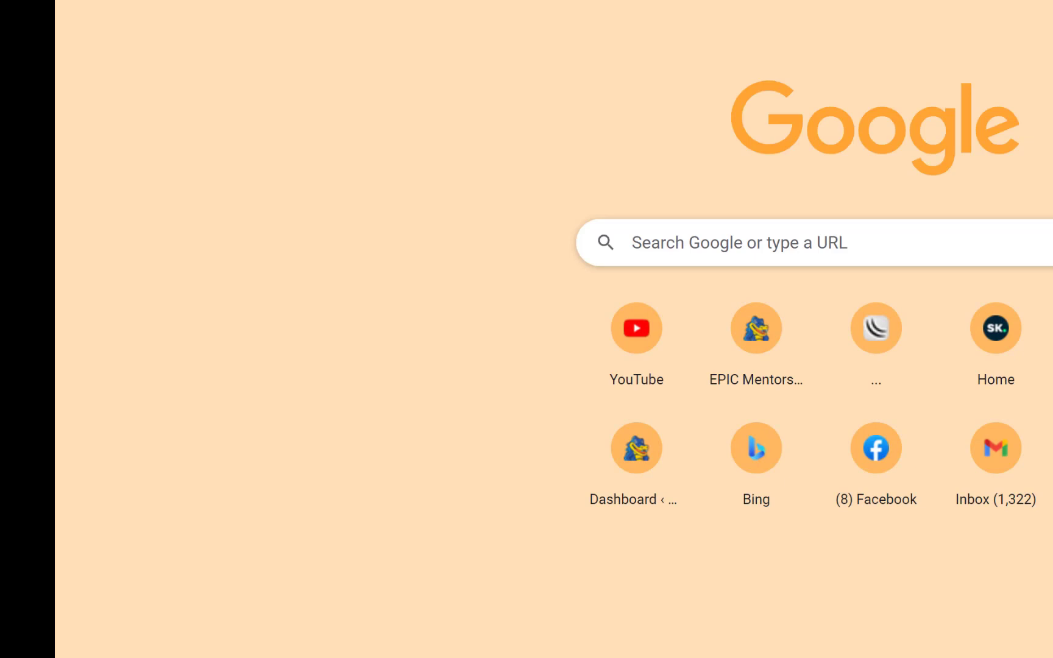
{"action": "left_click", "coordinate": [662, 29]}
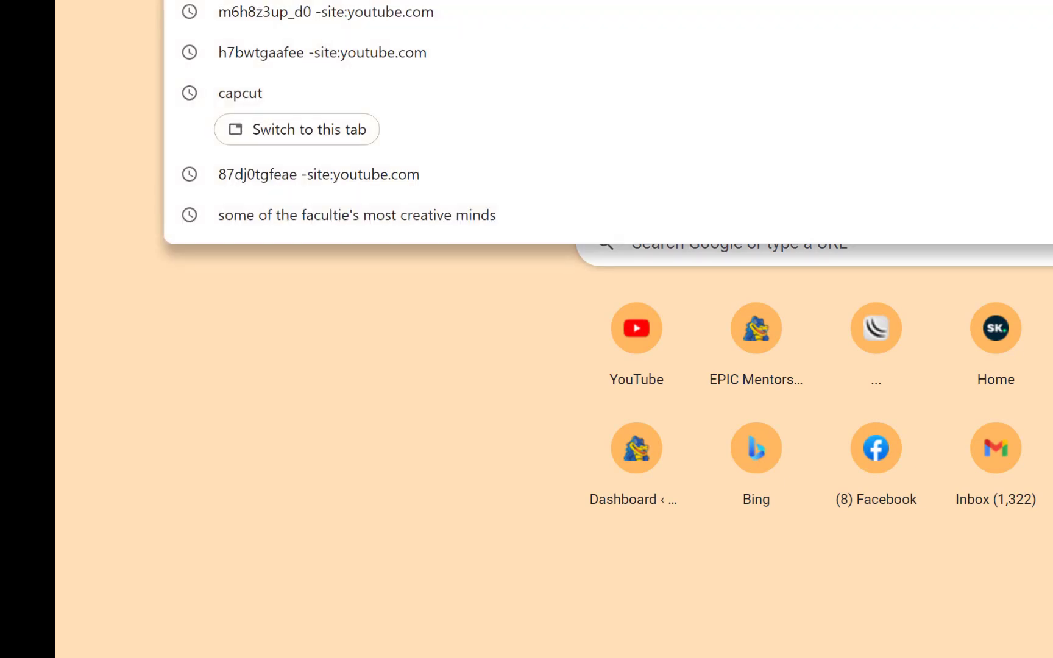
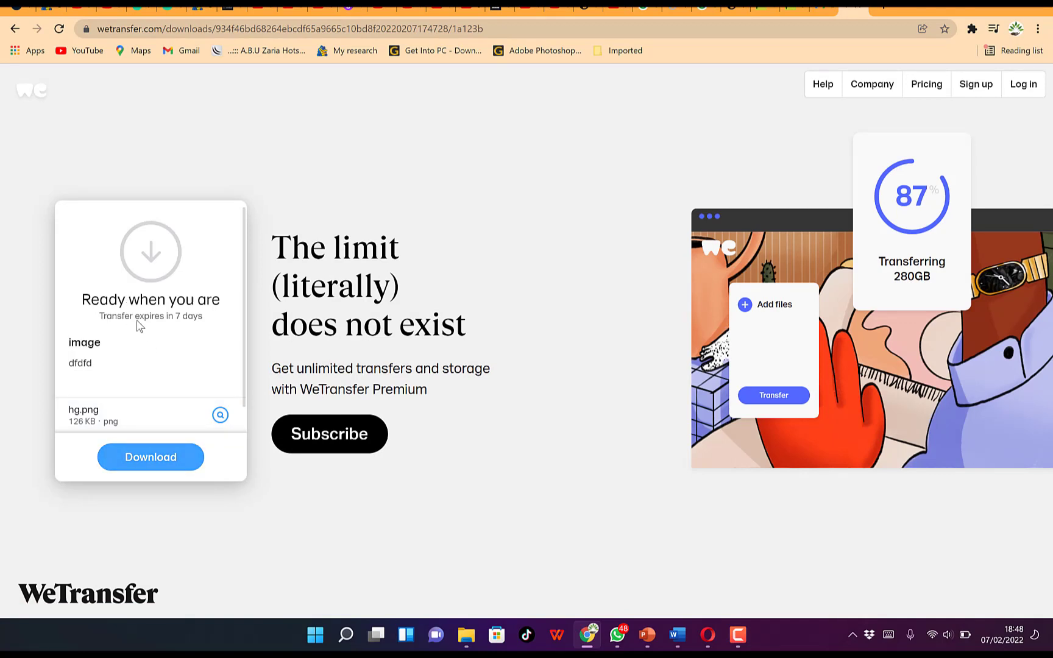
{"action": "triple_click", "coordinate": [118, 322]}
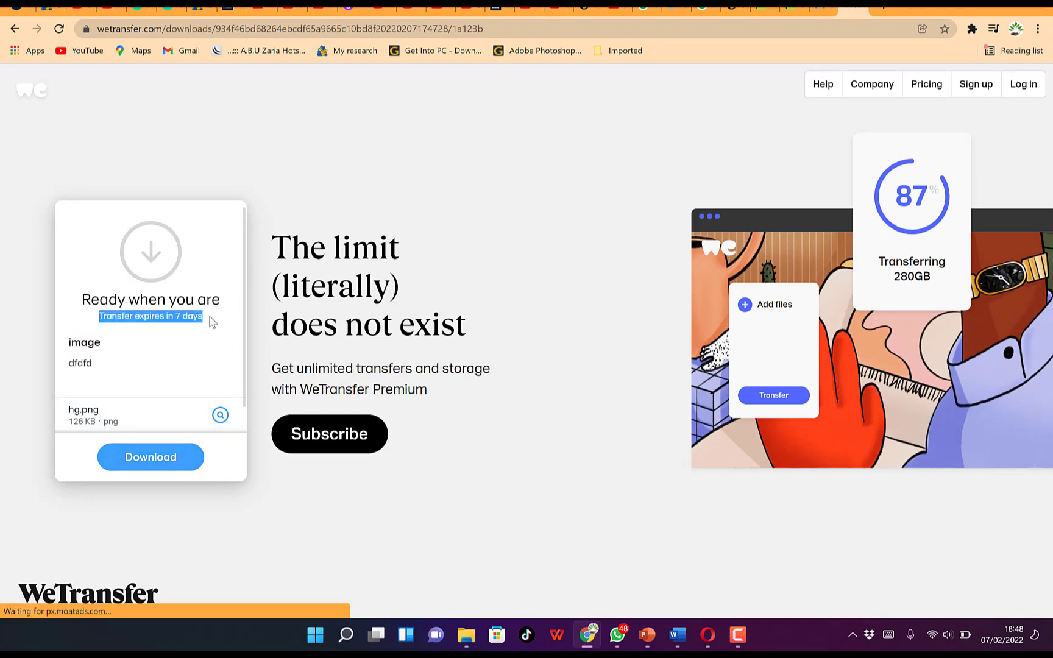